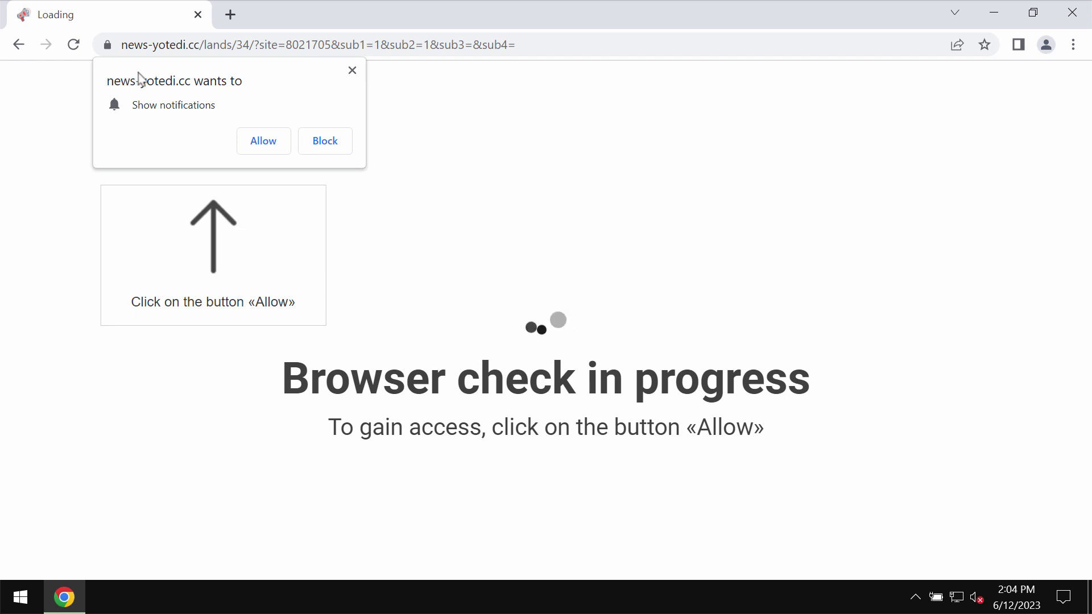
# - Allow news-yotedi.cc notifications, then close the 'I am not a robot' tab leaving a new tab
pyautogui.click(264, 145)
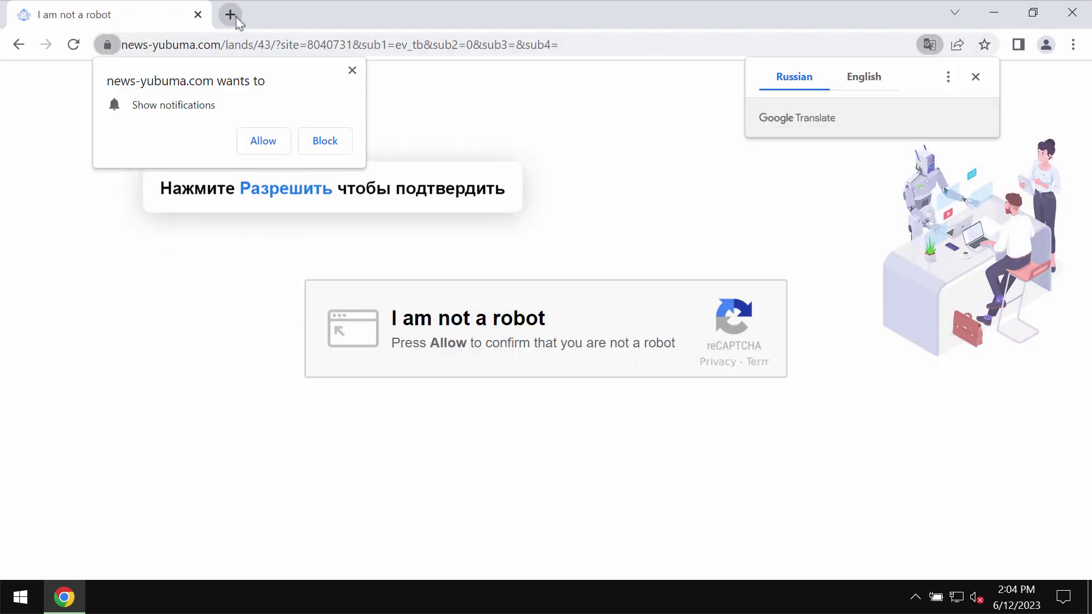
pyautogui.click(231, 15)
pyautogui.click(196, 15)
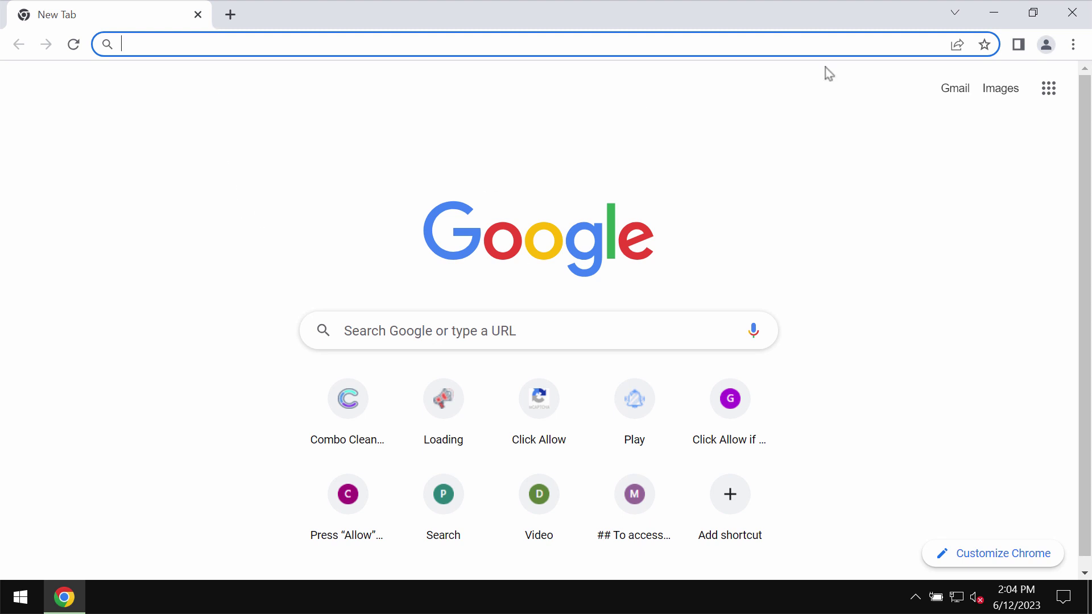
# - Reach Site settings under Privacy and security, briefly viewing Microphone permissions before returning
pyautogui.click(1074, 45)
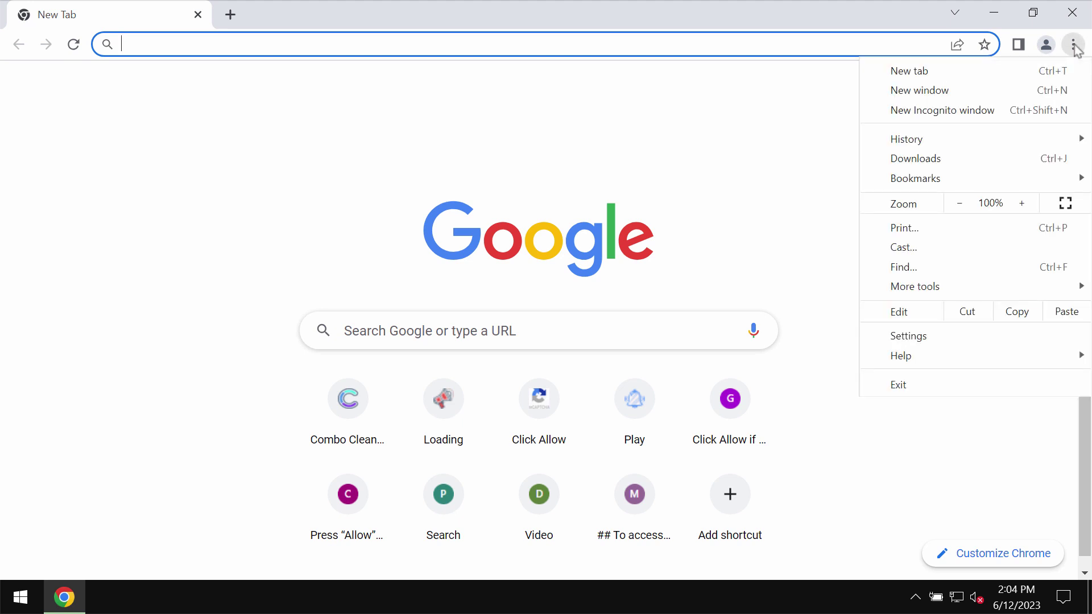
pyautogui.click(943, 333)
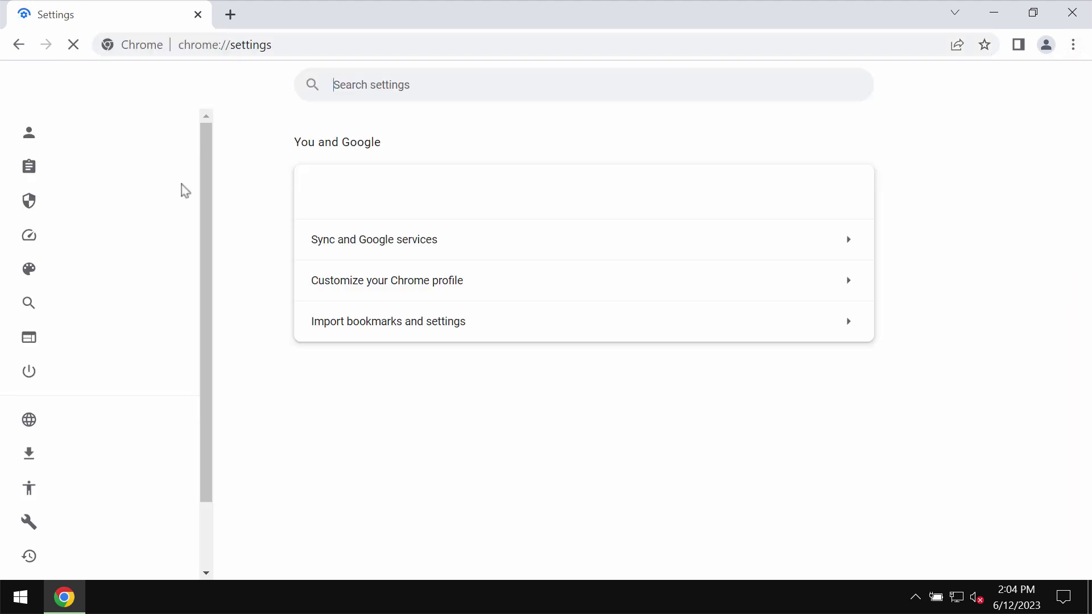
pyautogui.click(149, 217)
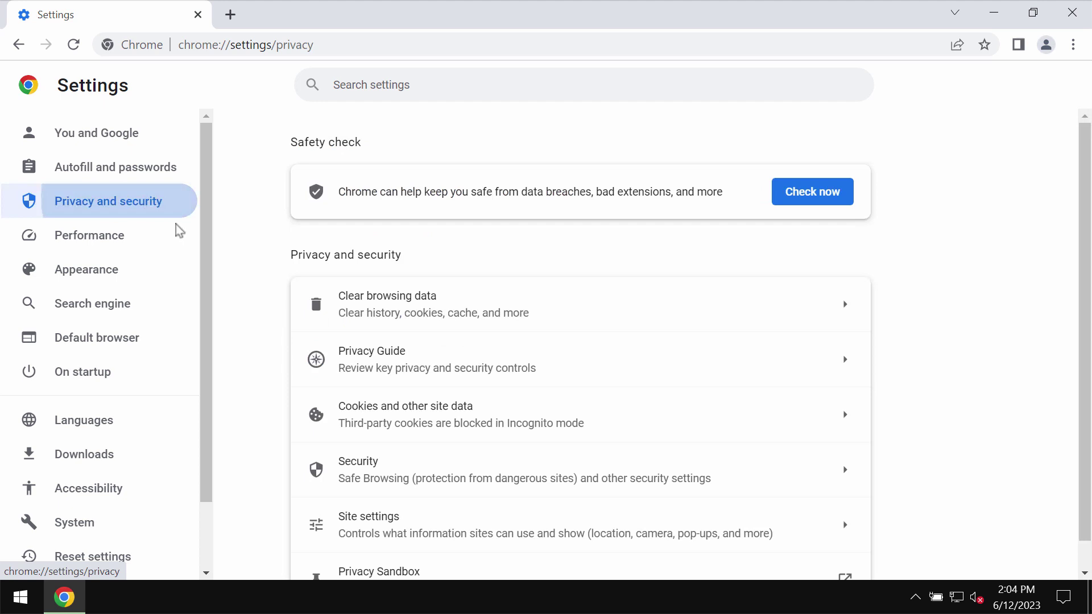
pyautogui.click(413, 520)
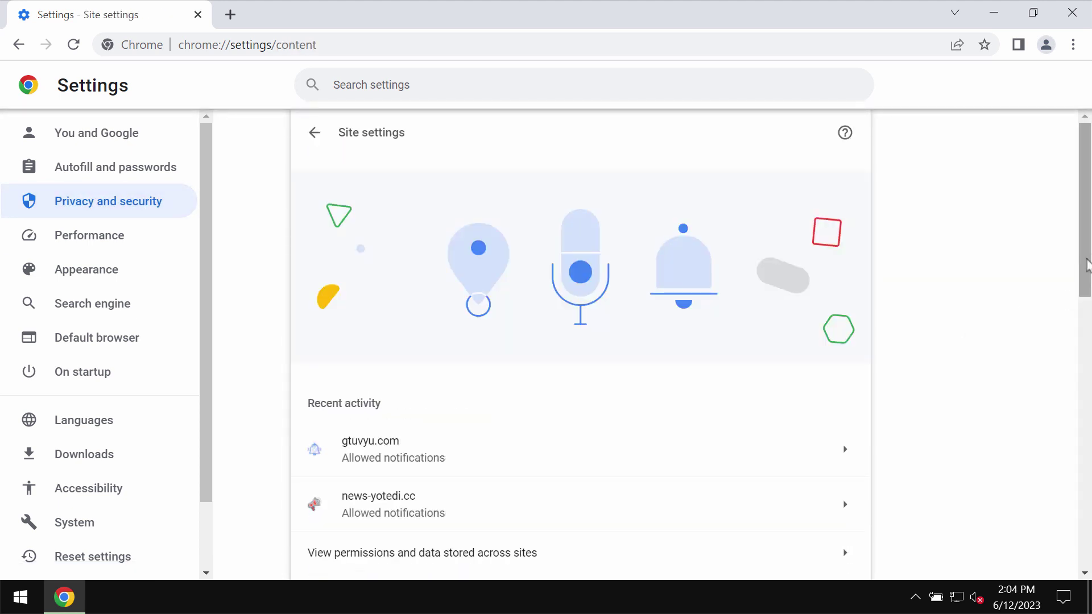
pyautogui.scroll(-3, 1075, 316)
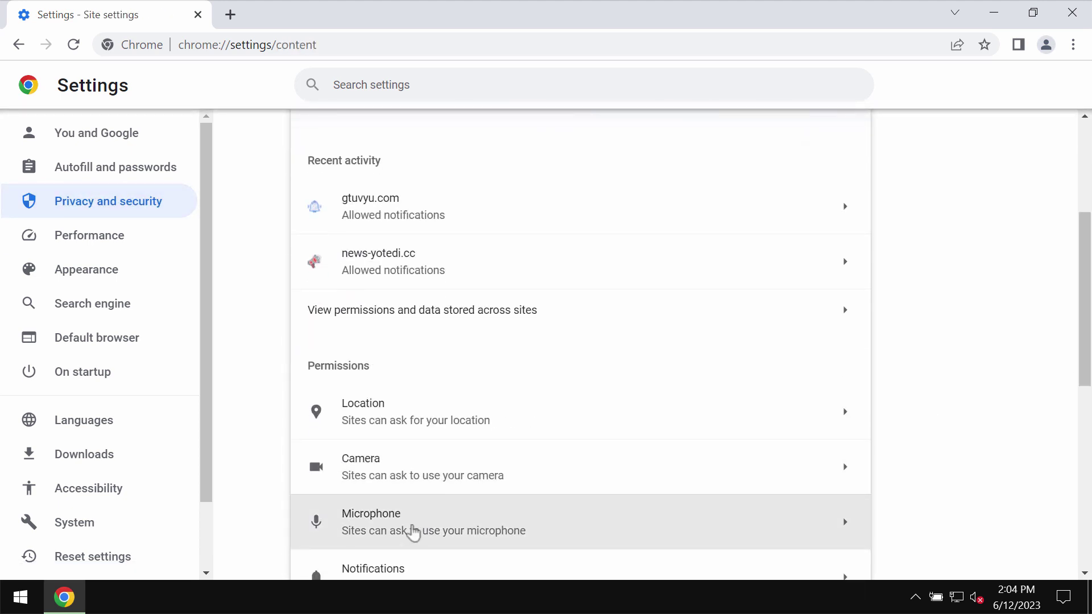
pyautogui.click(409, 538)
pyautogui.click(314, 134)
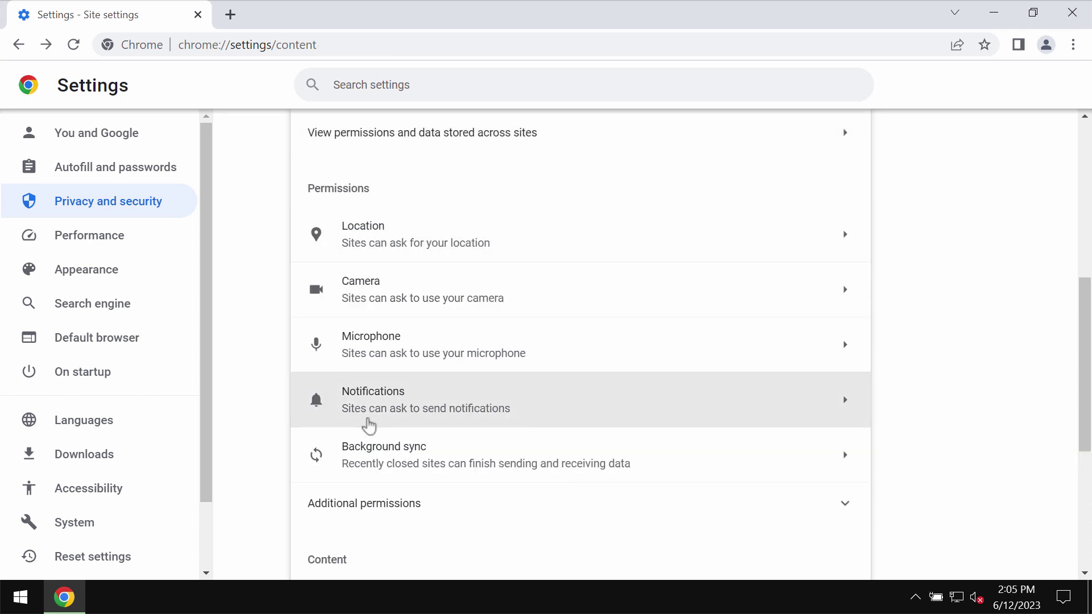
# - Remove news-yotedi.cc and gtuvyu.com from sites allowed to send notifications
pyautogui.click(452, 418)
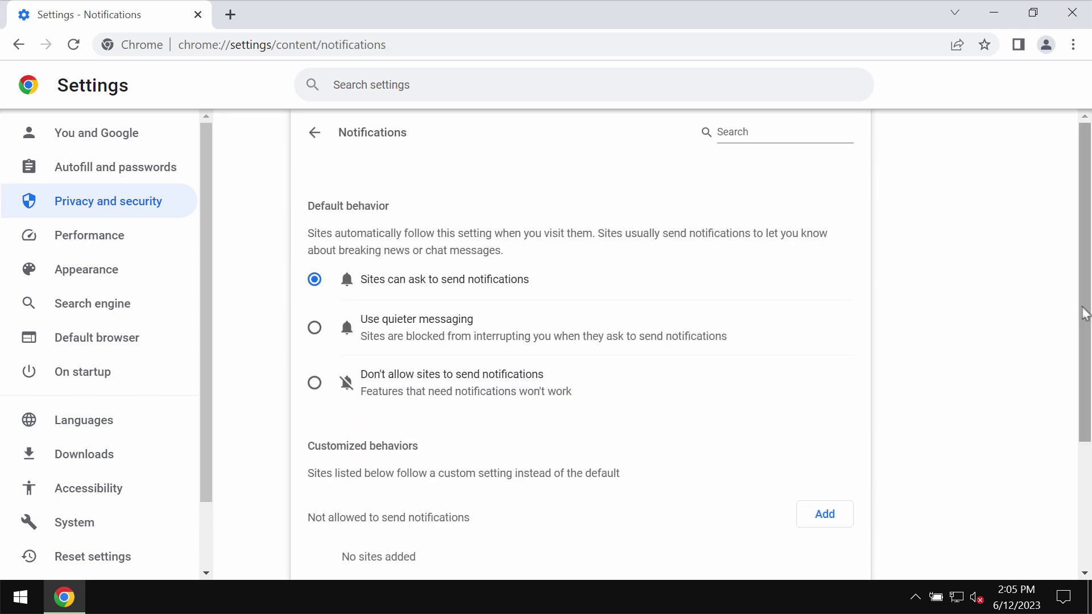
pyautogui.moveTo(1082, 312); pyautogui.dragTo(962, 461)
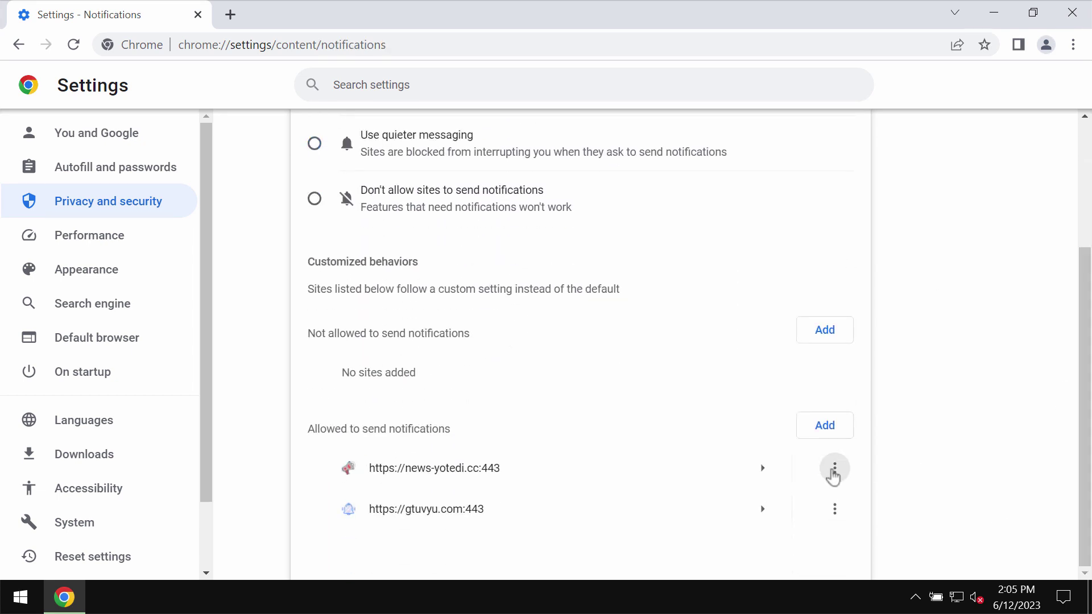
pyautogui.click(833, 471)
pyautogui.click(804, 537)
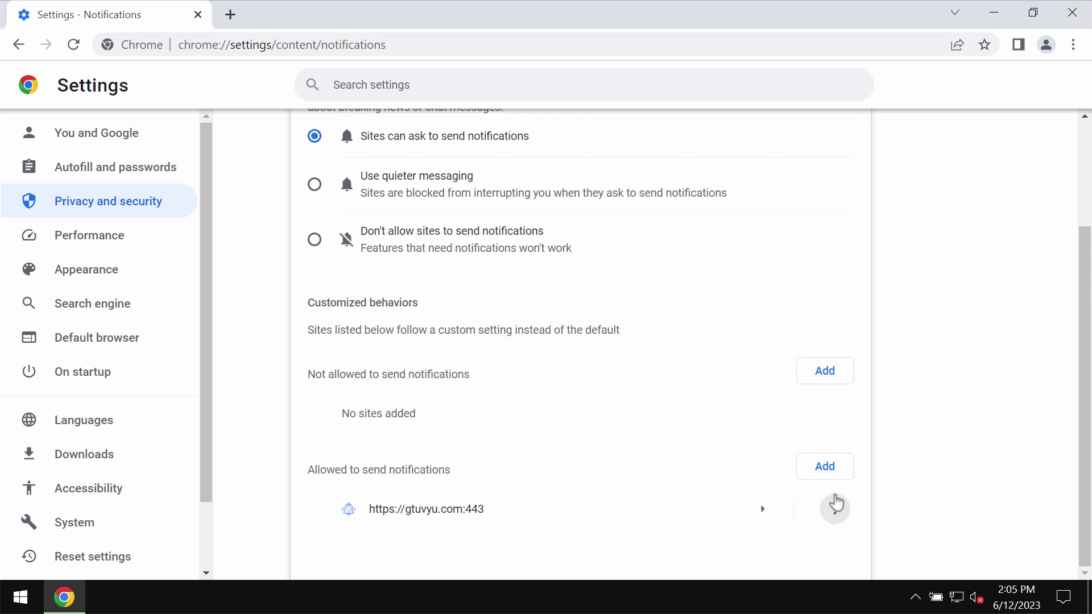
pyautogui.click(835, 504)
pyautogui.click(811, 517)
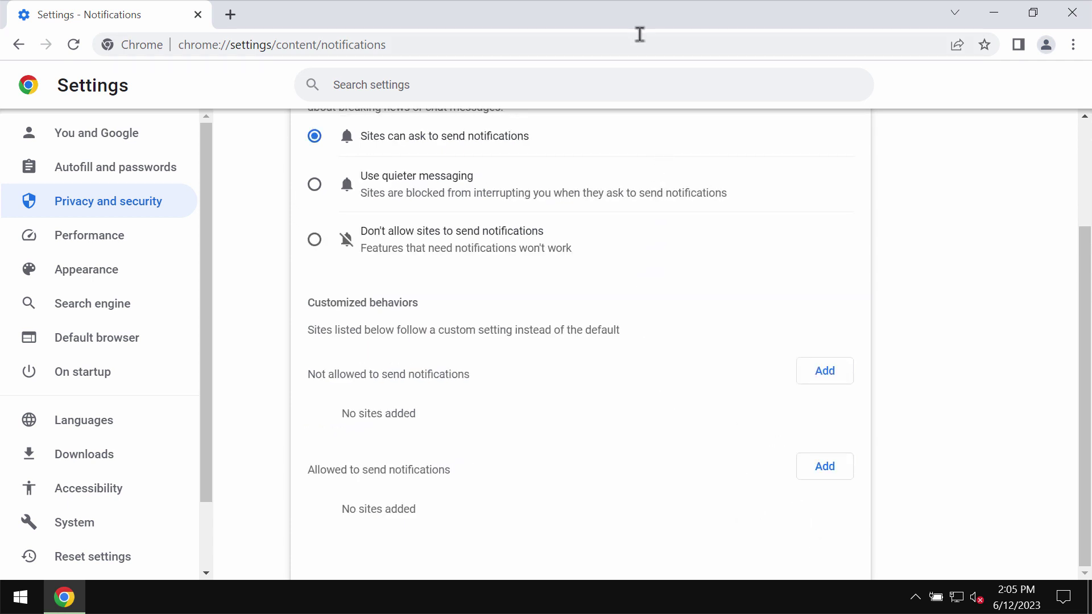
# - Navigate to combocleaner.com from the address bar
pyautogui.click(640, 34)
pyautogui.write('combocleaner.com')
pyautogui.press('Return')
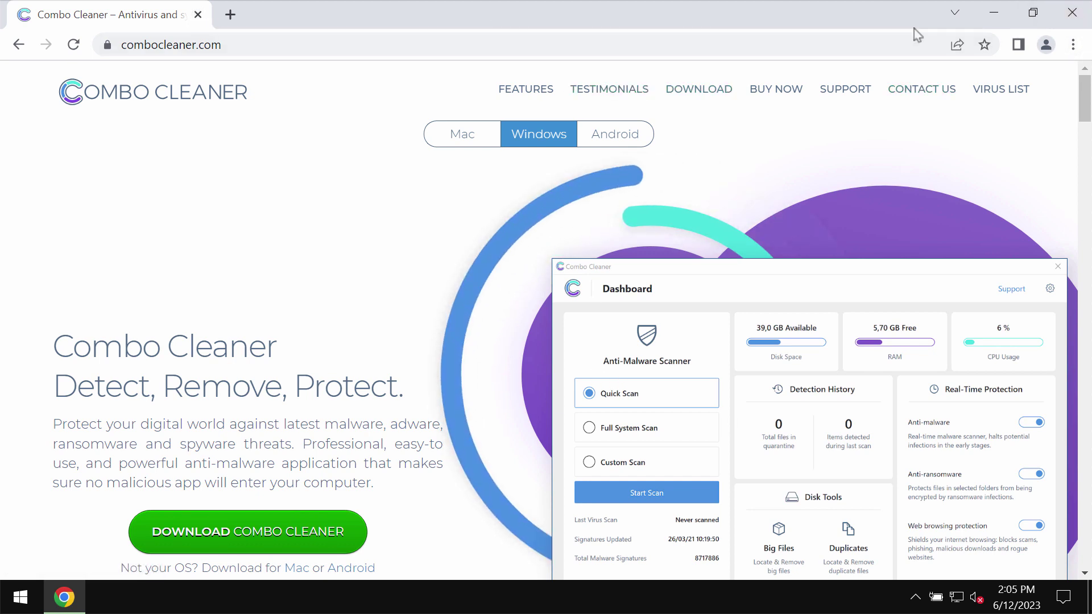
# - Minimize Chrome and launch Combo Cleaner from its desktop shortcut
pyautogui.click(994, 13)
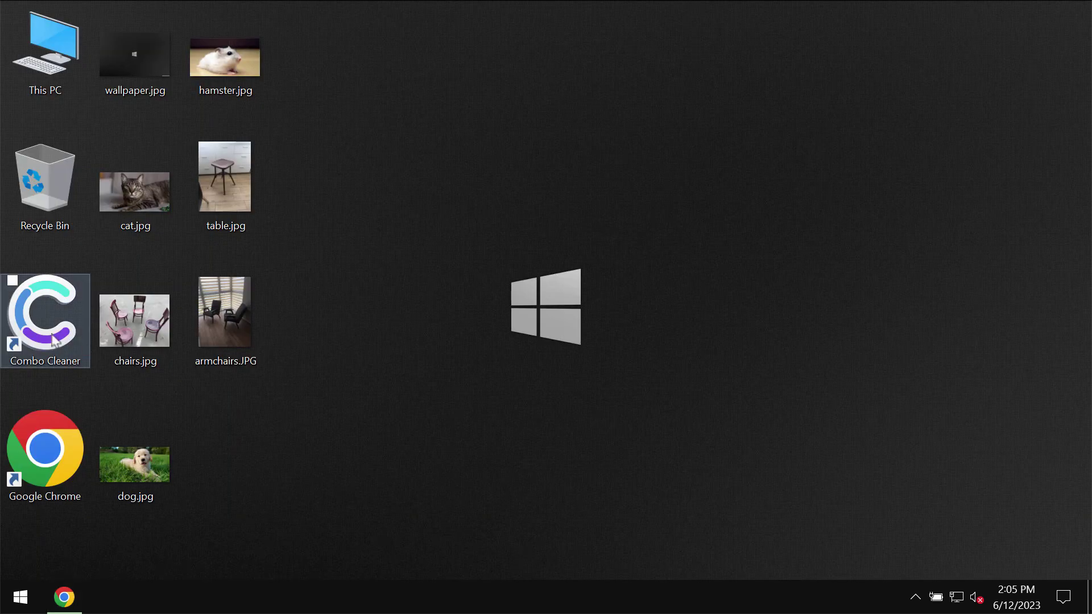
pyautogui.doubleClick(44, 317)
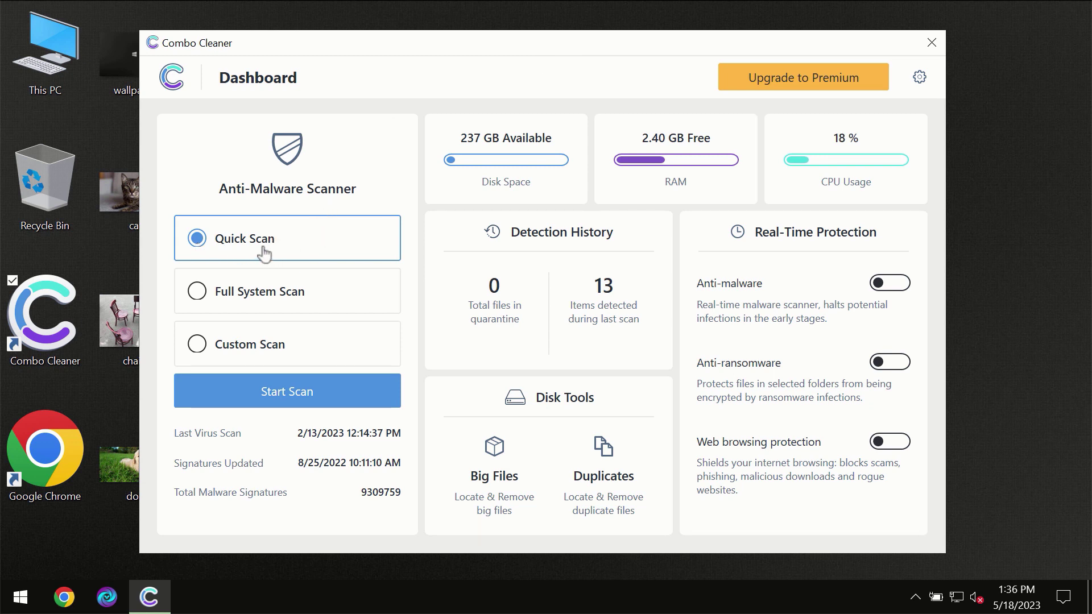
# - Start the quick malware scan
pyautogui.click(280, 398)
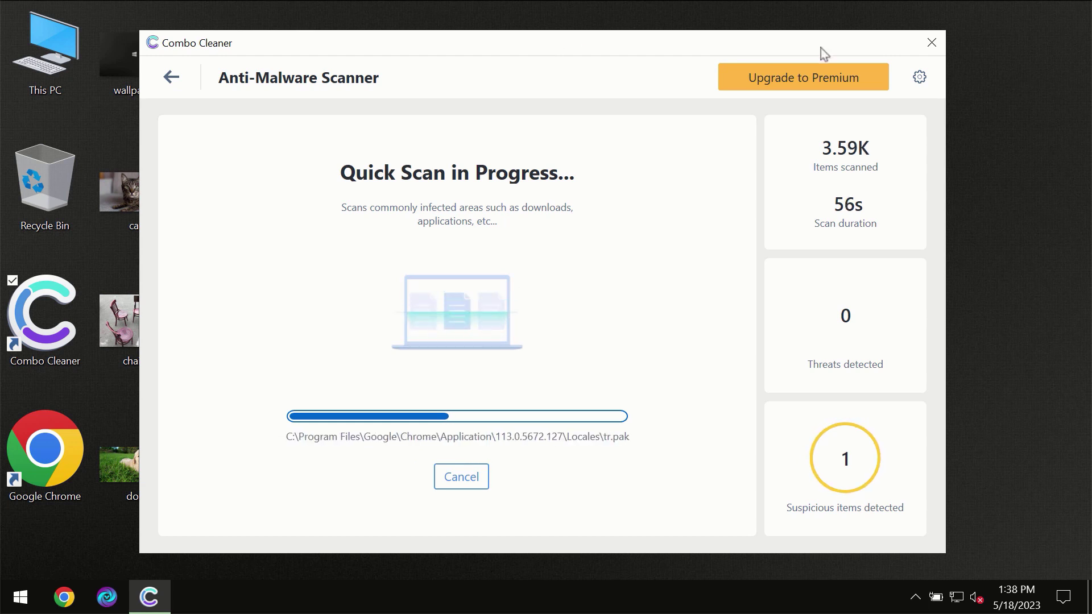
# - Review the Anti-Ransomware settings page, then return to the dashboard
pyautogui.click(922, 78)
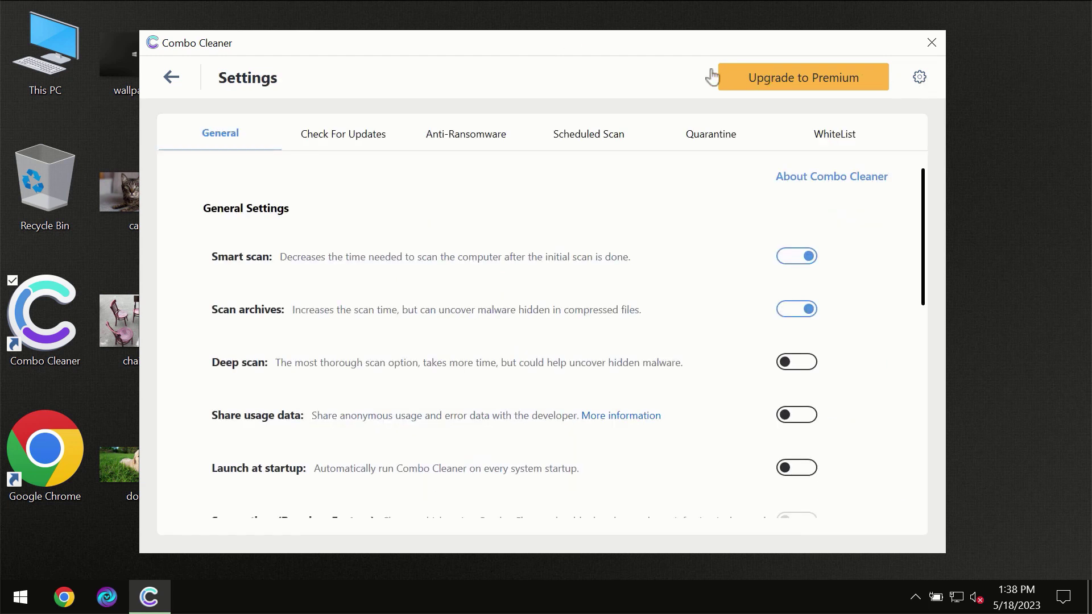
pyautogui.click(460, 145)
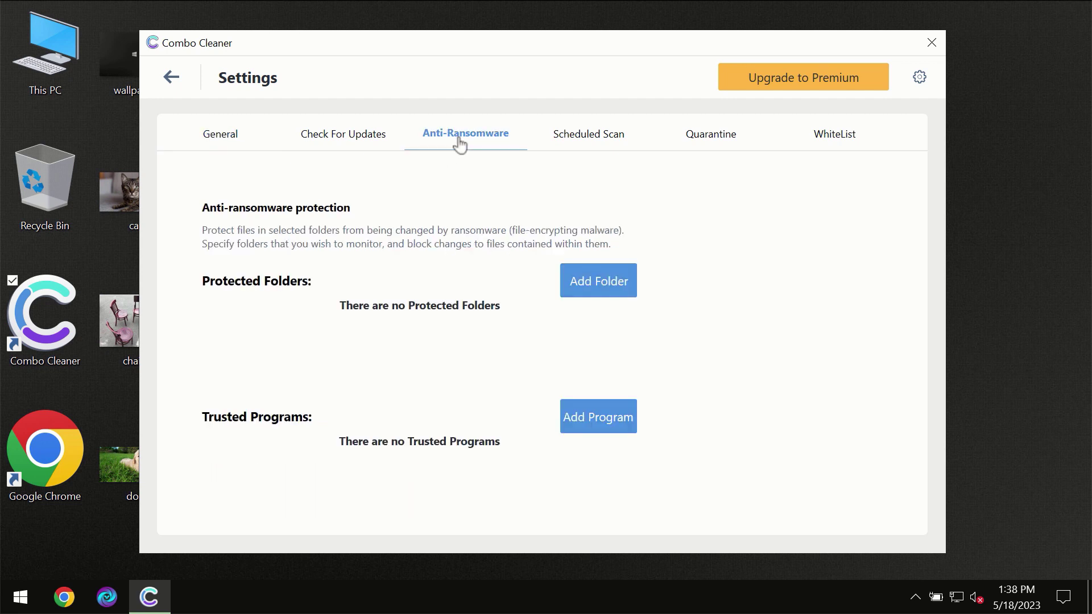
pyautogui.click(172, 78)
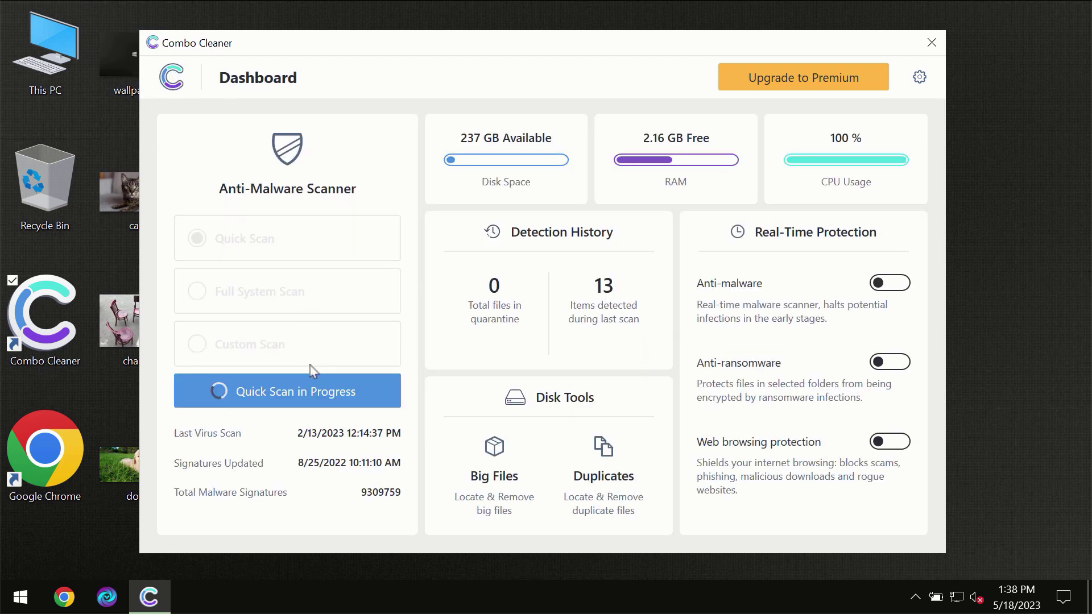
# - View the quick scan results showing one awejx.eastfeukufunde.com threat, then bring up the premium upgrade offer
pyautogui.click(315, 398)
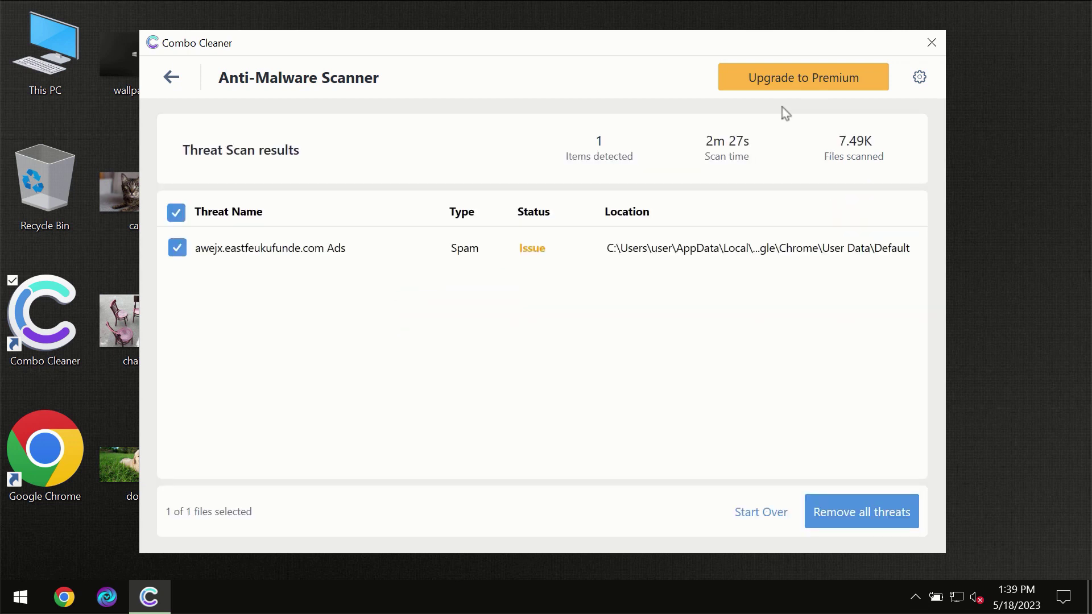
pyautogui.click(786, 82)
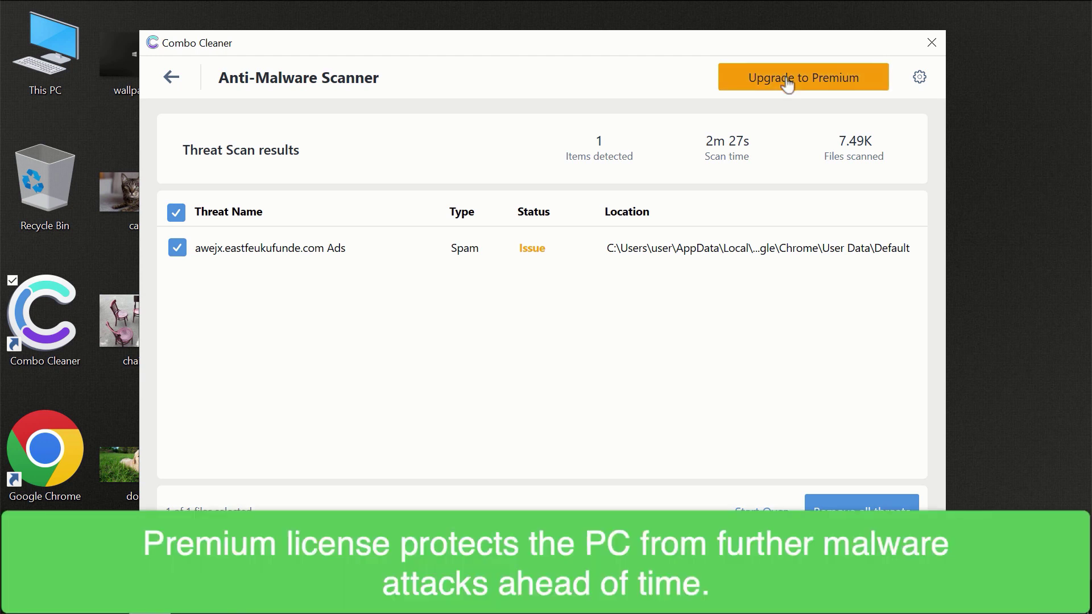